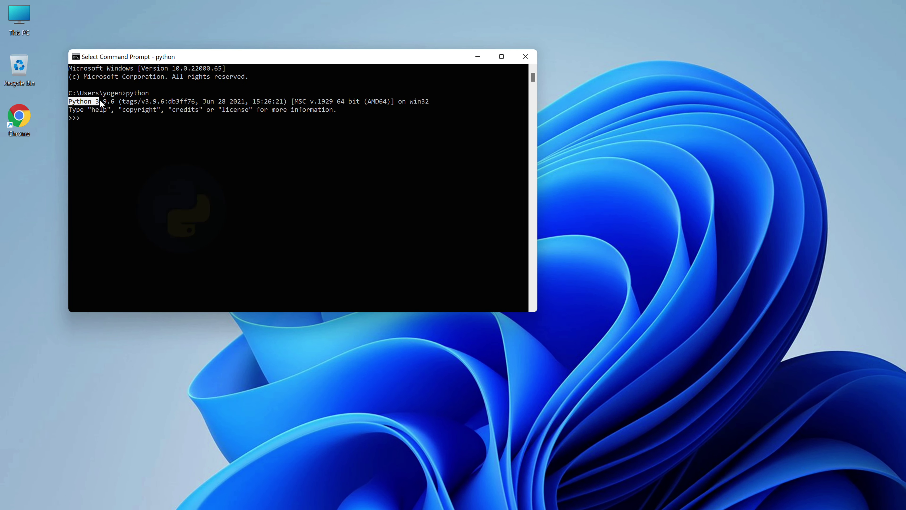
pyautogui.moveTo(100, 101); pyautogui.dragTo(115, 101)
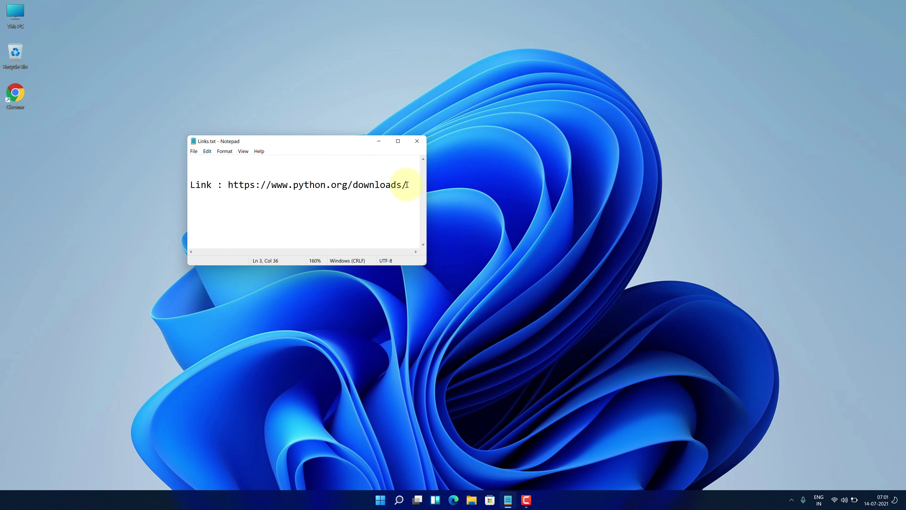
pyautogui.moveTo(407, 185); pyautogui.dragTo(228, 183)
pyautogui.rightClick(238, 185)
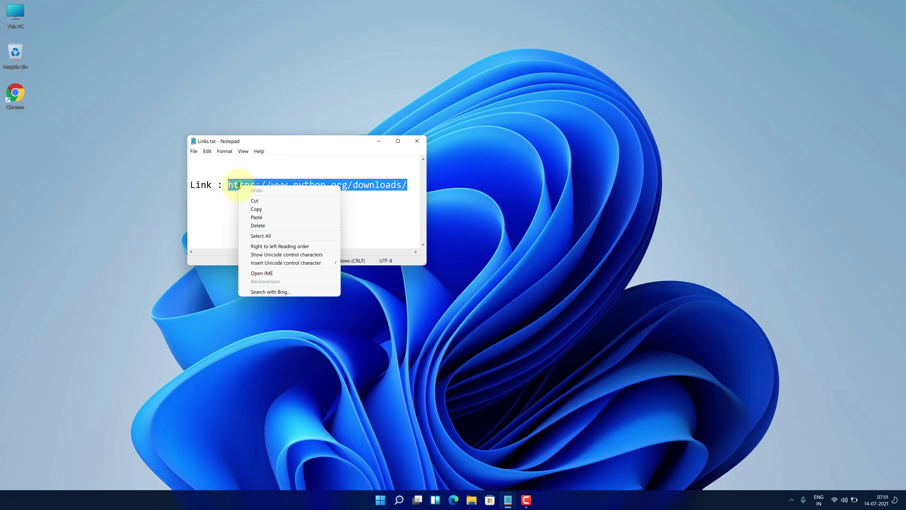
pyautogui.click(253, 209)
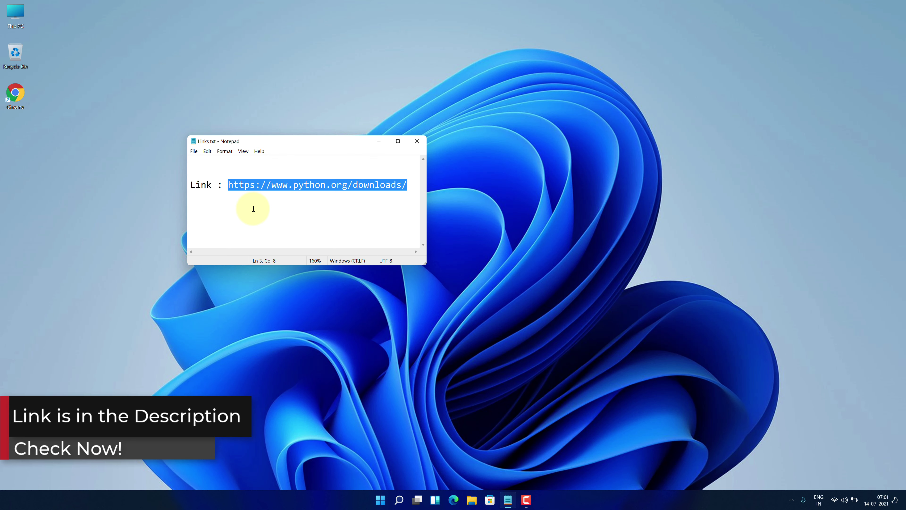
pyautogui.click(253, 209)
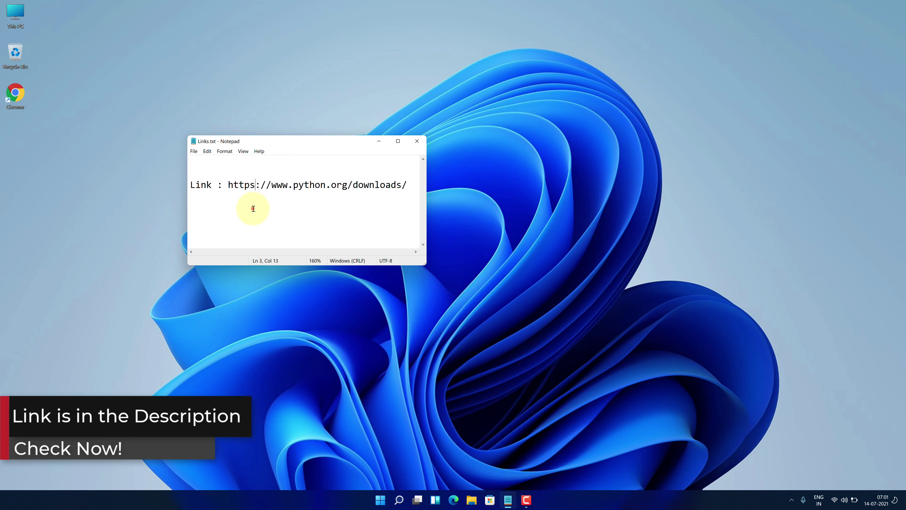
pyautogui.doubleClick(20, 98)
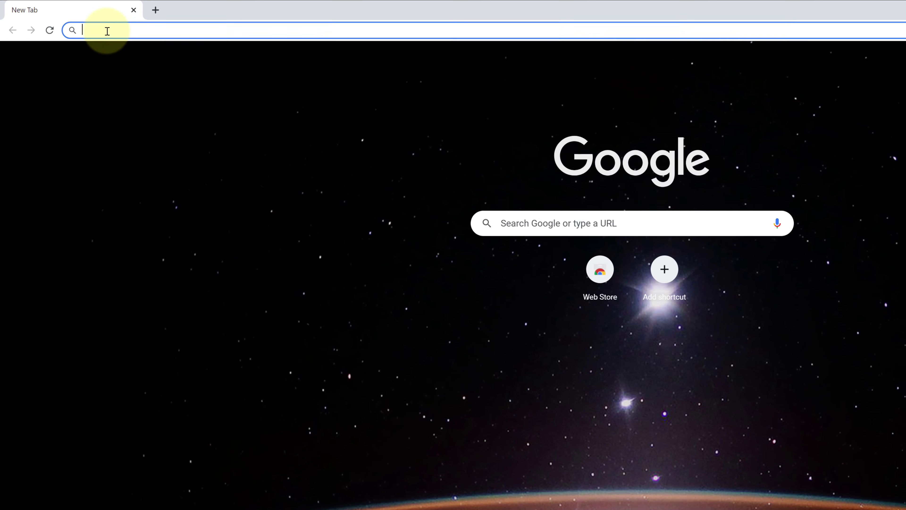
pyautogui.rightClick(107, 31)
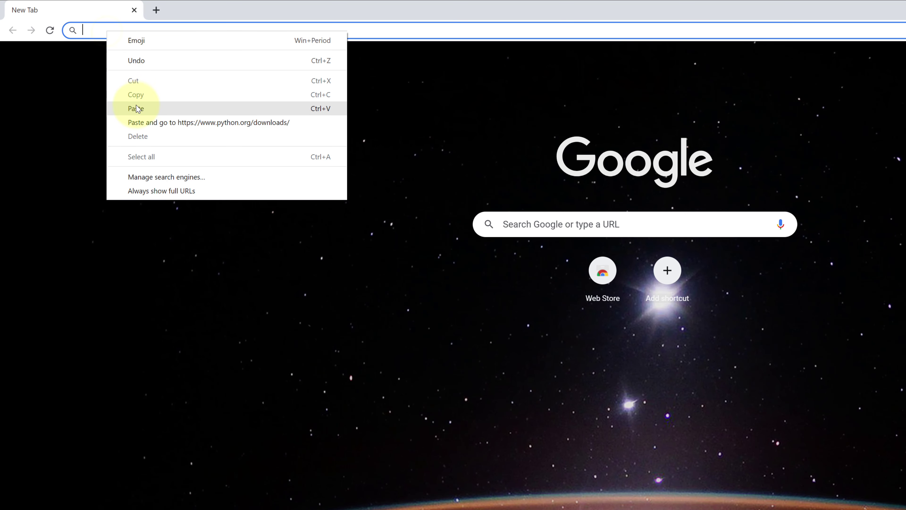
pyautogui.click(137, 108)
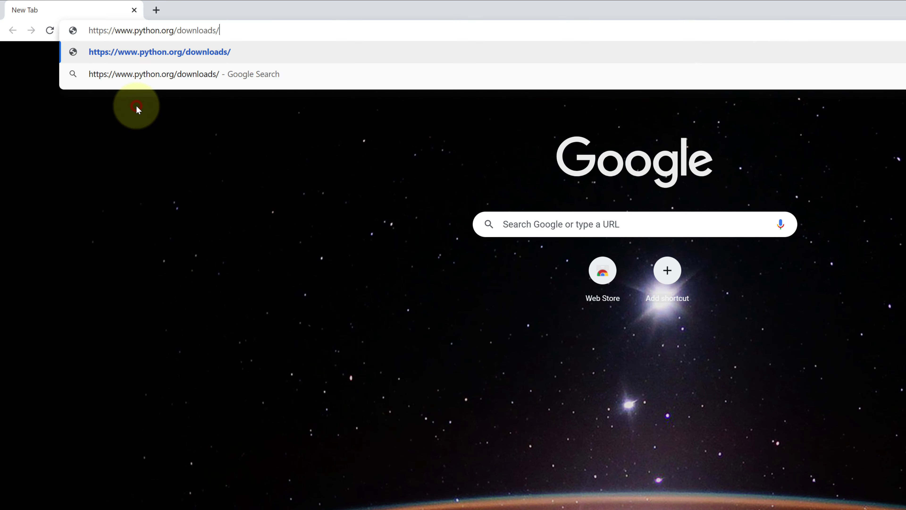
pyautogui.press('Return')
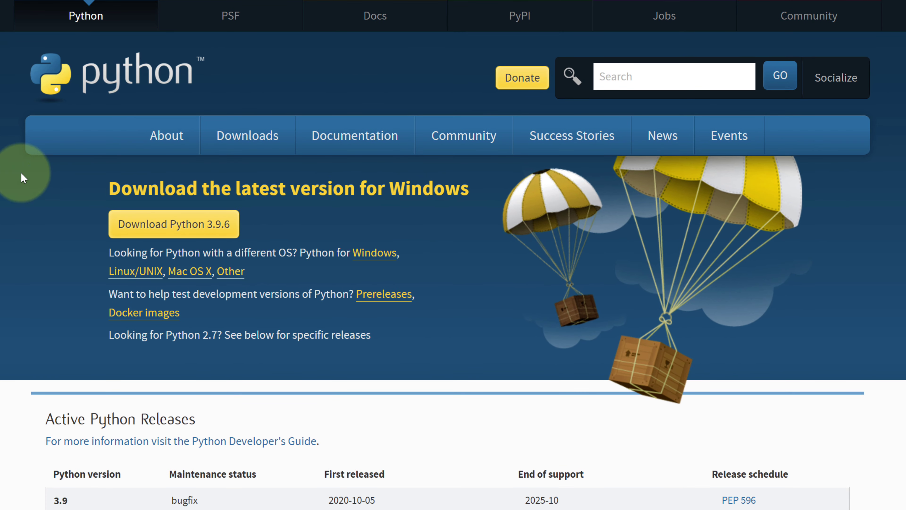
# - Download the Python 3.9.6 installer for Windows and run python-3.9.6-amd64.exe from its download folder
pyautogui.moveTo(105, 187); pyautogui.dragTo(467, 187)
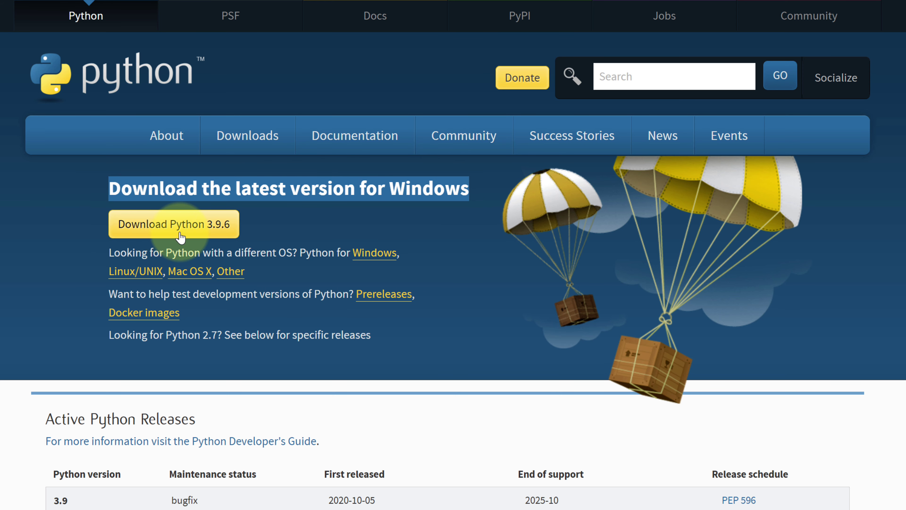
pyautogui.click(168, 233)
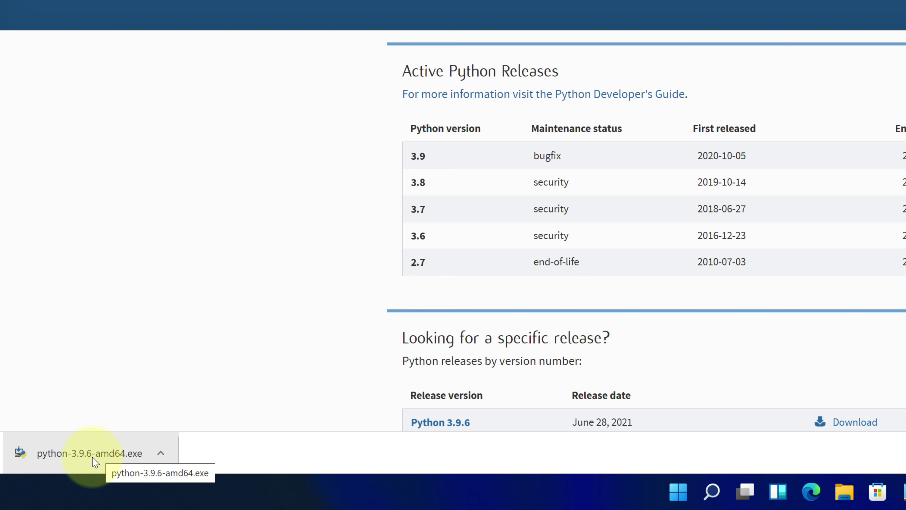
pyautogui.click(160, 451)
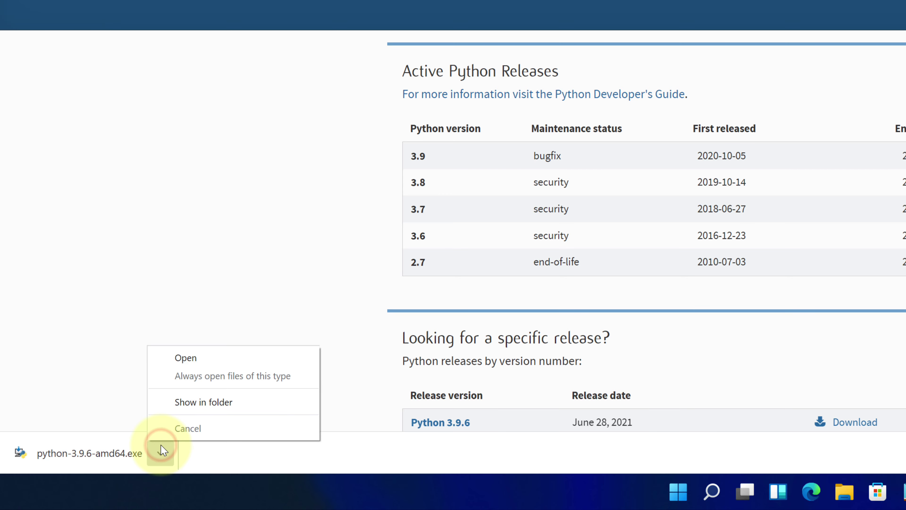
pyautogui.click(202, 403)
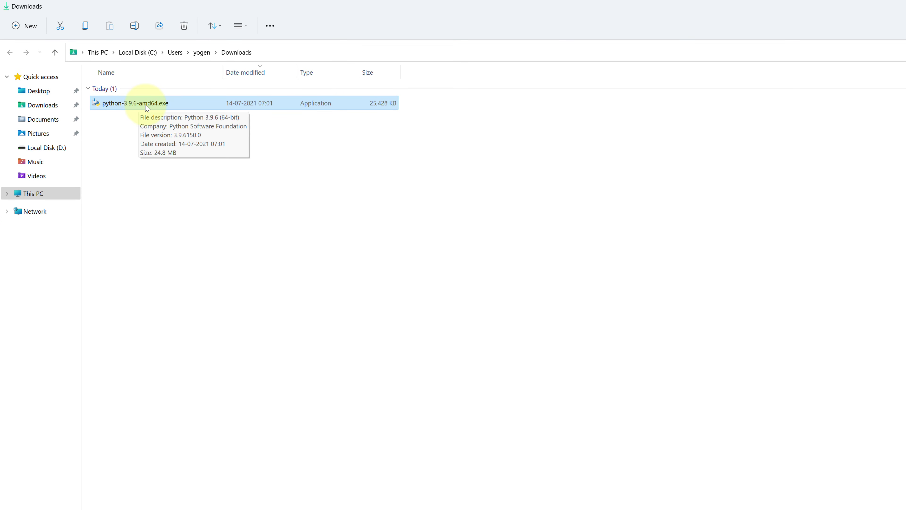
pyautogui.doubleClick(146, 107)
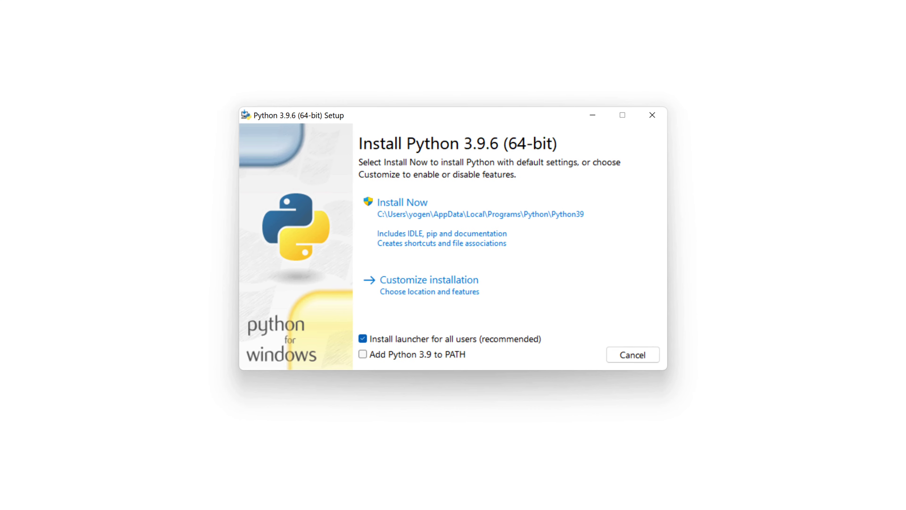
# - Close the File Explorer, Chrome and Notepad windows, leaving only the Python setup window open
pyautogui.click(896, 7)
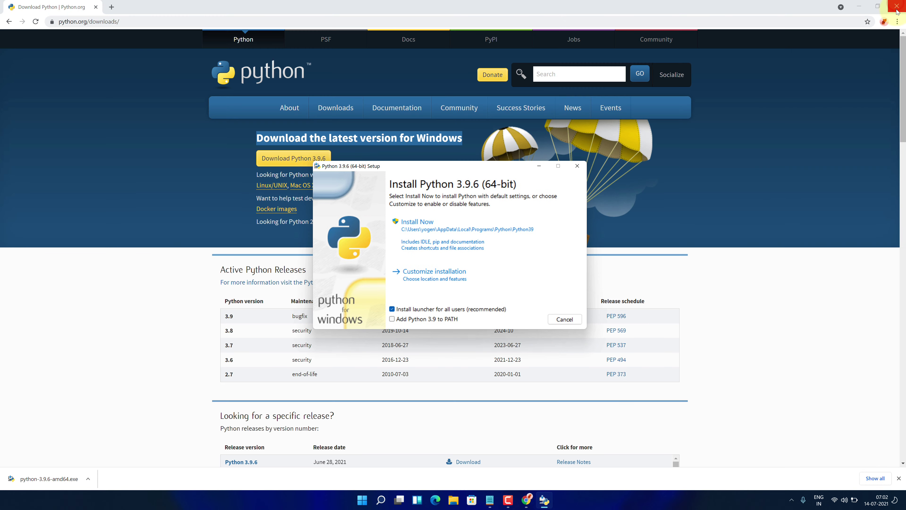
pyautogui.click(897, 7)
pyautogui.click(423, 147)
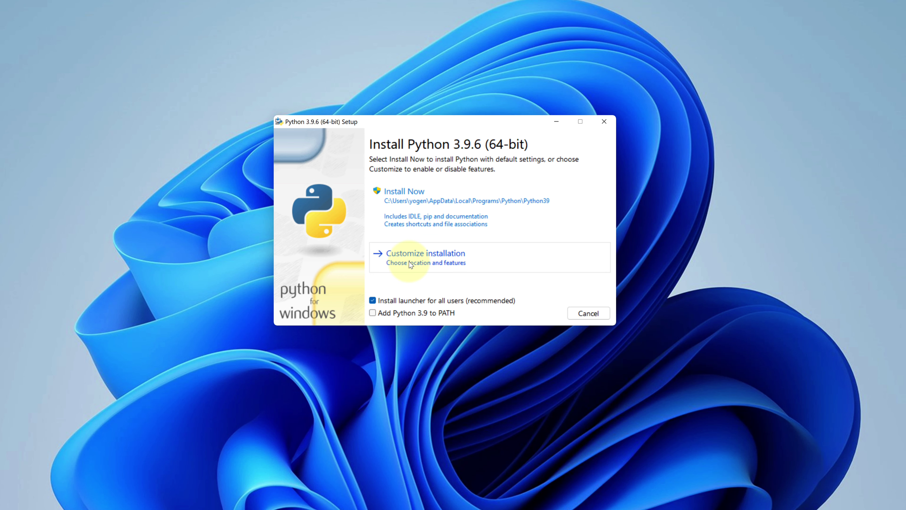
# - Choose the customized installation with all optional features, and enable installing for all users and adding Python to environment variables
pyautogui.click(409, 264)
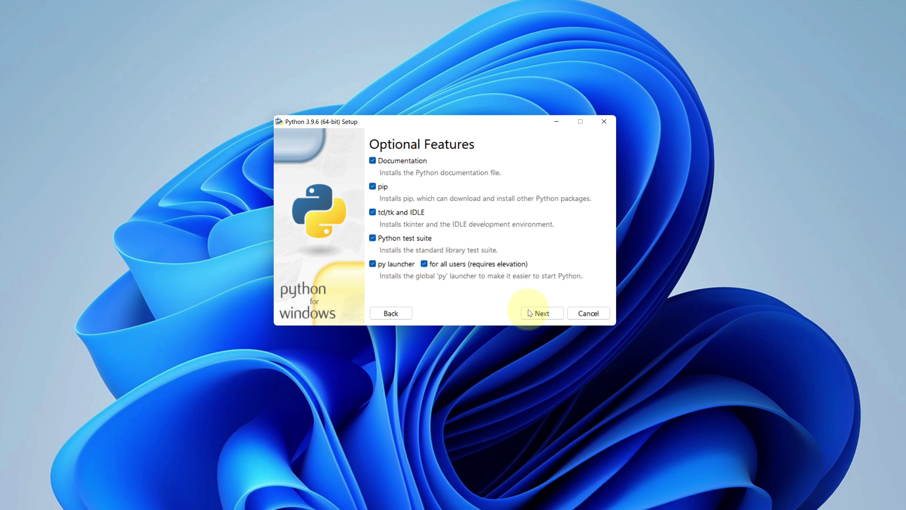
pyautogui.click(536, 315)
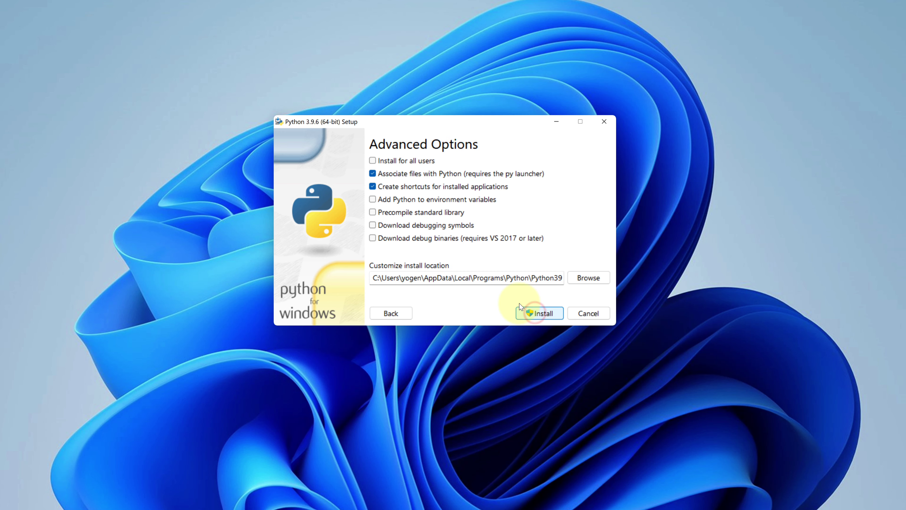
pyautogui.click(372, 160)
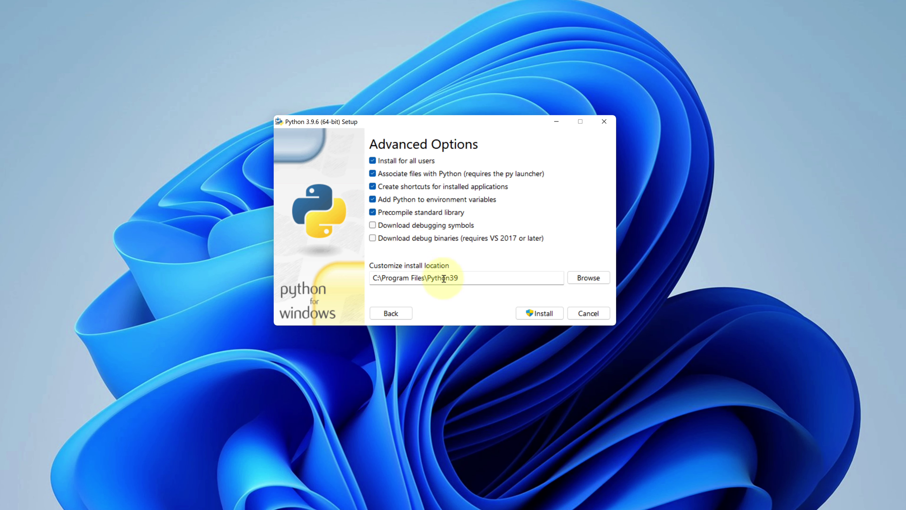
# - Copy the folder name Python39 from the end of the install location path
pyautogui.moveTo(461, 280); pyautogui.dragTo(428, 279)
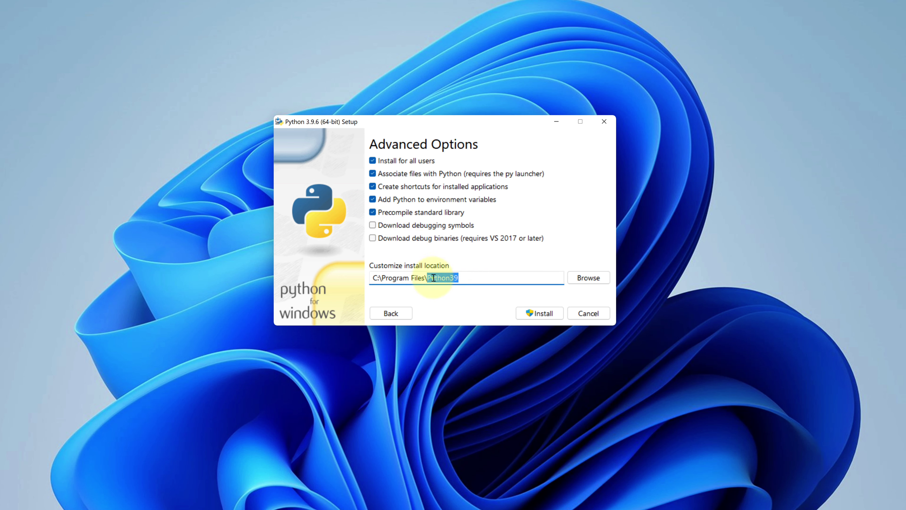
pyautogui.rightClick(438, 282)
pyautogui.click(454, 310)
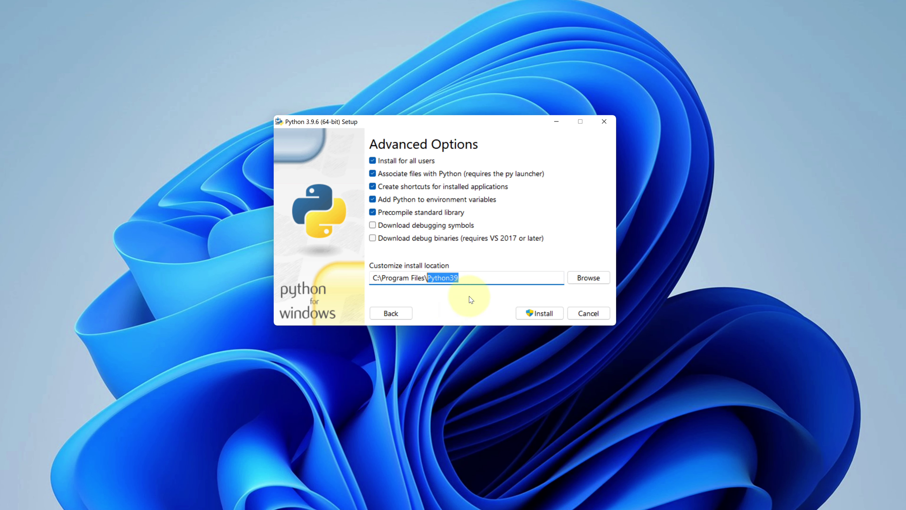
# - Create a folder named Python39 directly on Local Disk (C:) and set it as the install location
pyautogui.click(574, 278)
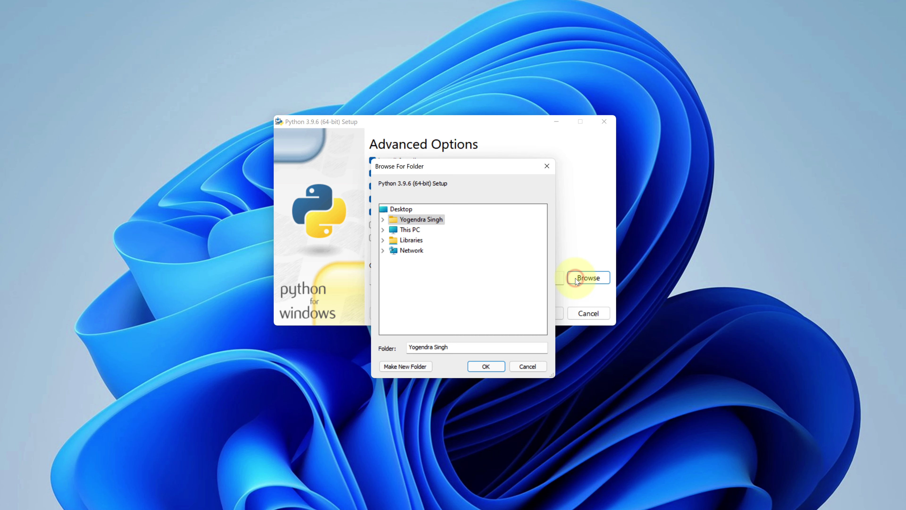
pyautogui.doubleClick(407, 230)
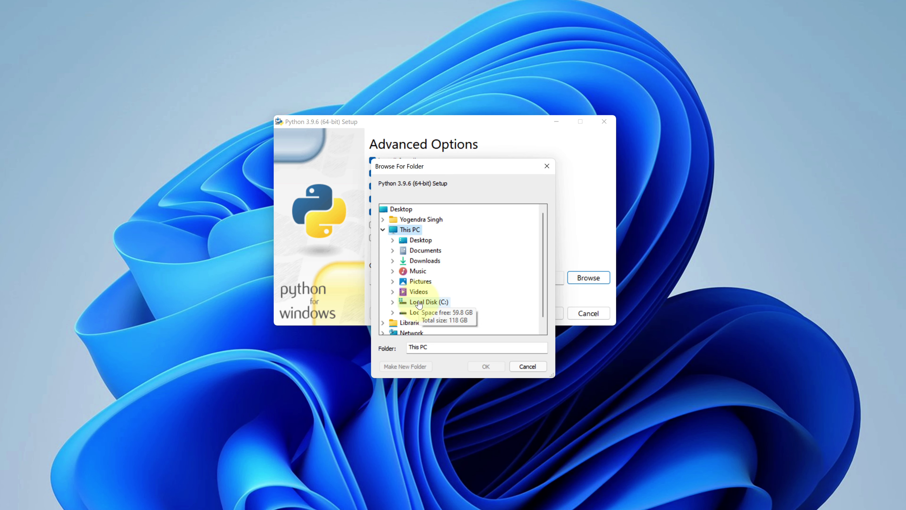
pyautogui.doubleClick(419, 303)
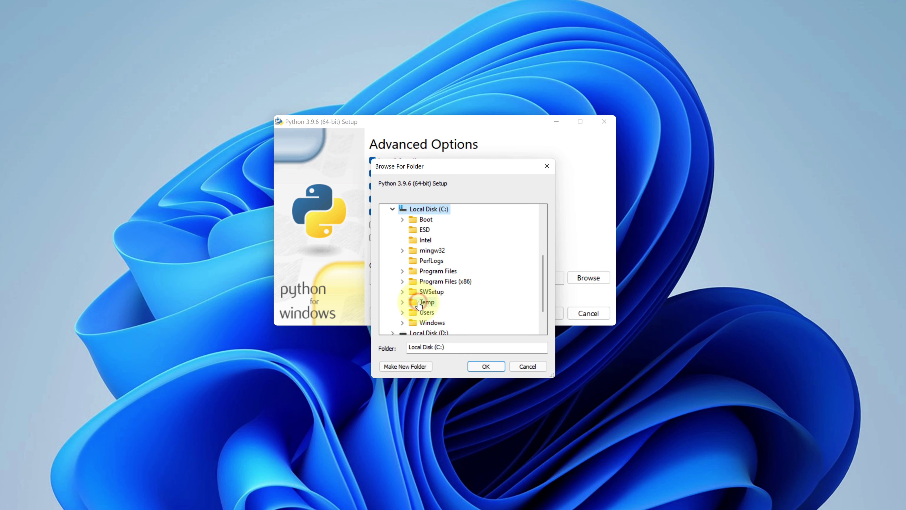
pyautogui.click(407, 367)
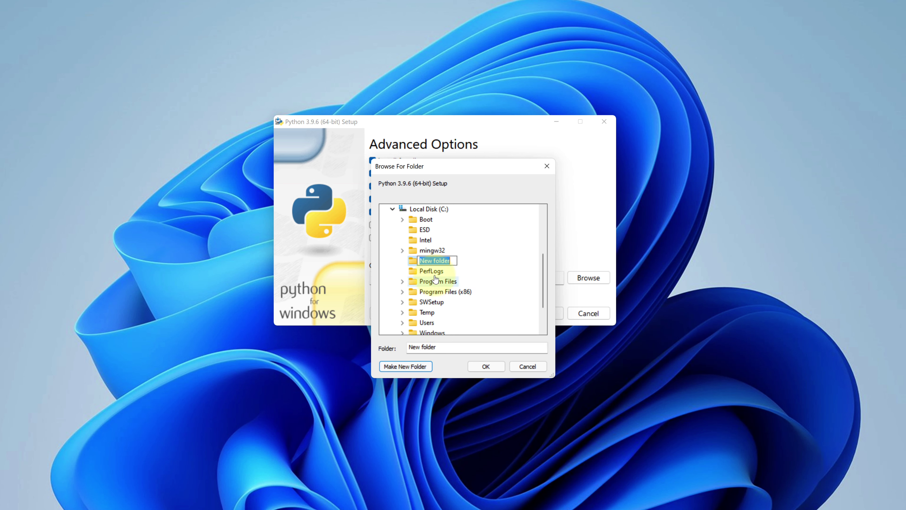
pyautogui.rightClick(435, 262)
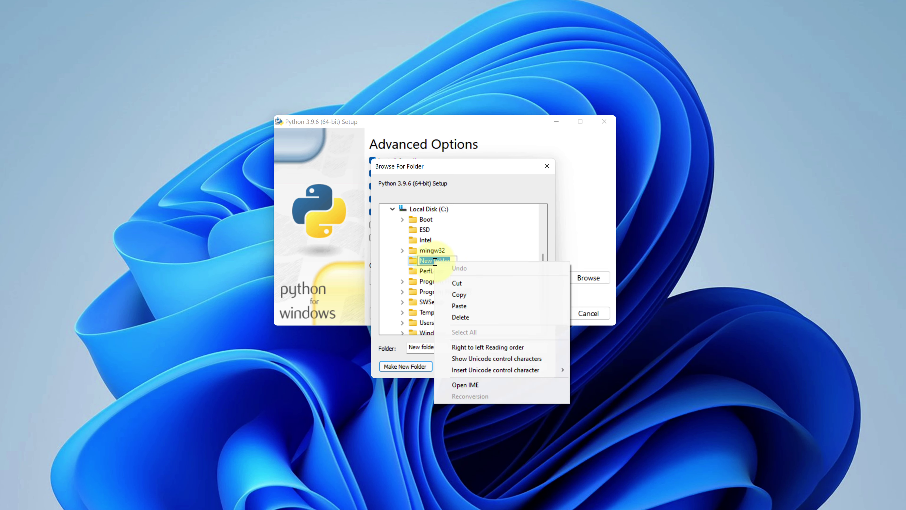
pyautogui.click(458, 306)
pyautogui.press('Return')
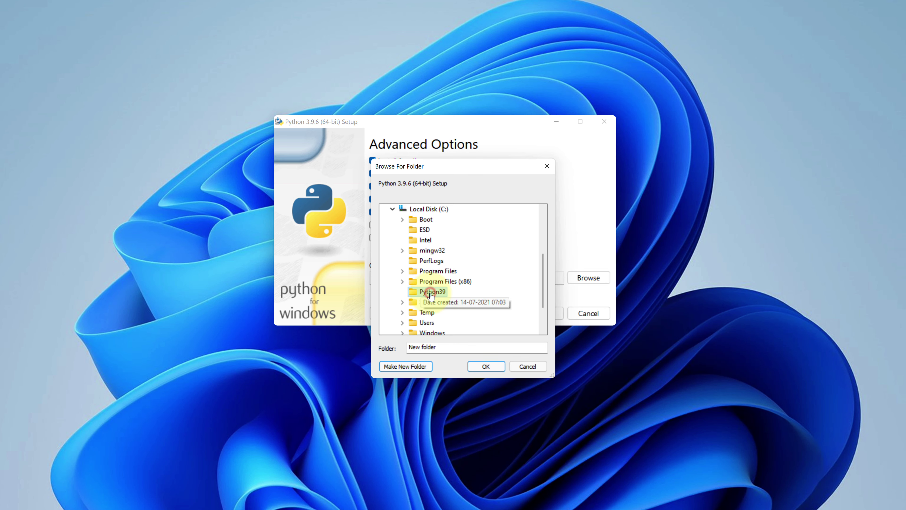
pyautogui.click(472, 366)
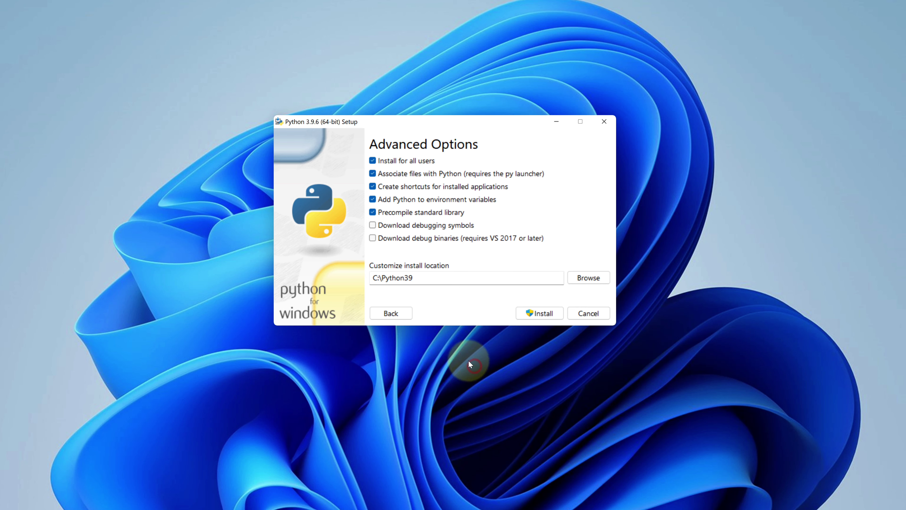
pyautogui.click(422, 278)
pyautogui.moveTo(383, 278); pyautogui.dragTo(418, 283)
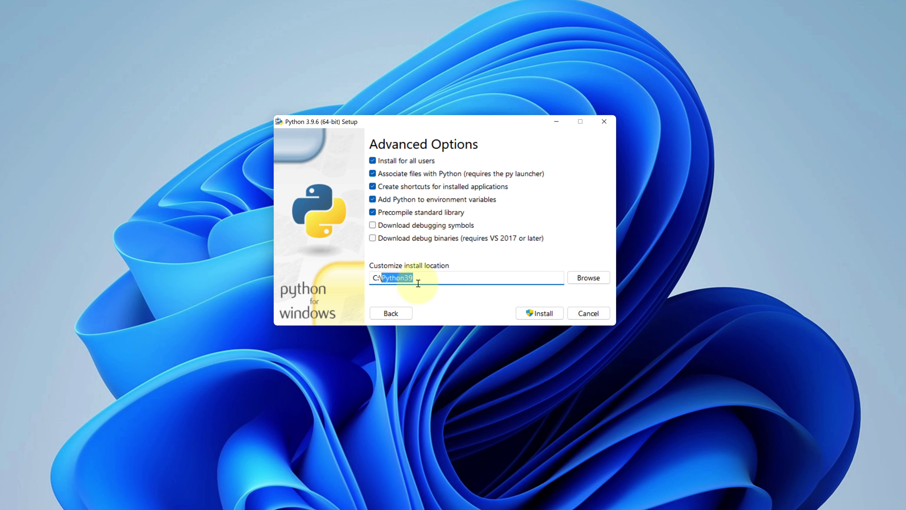
pyautogui.click(418, 283)
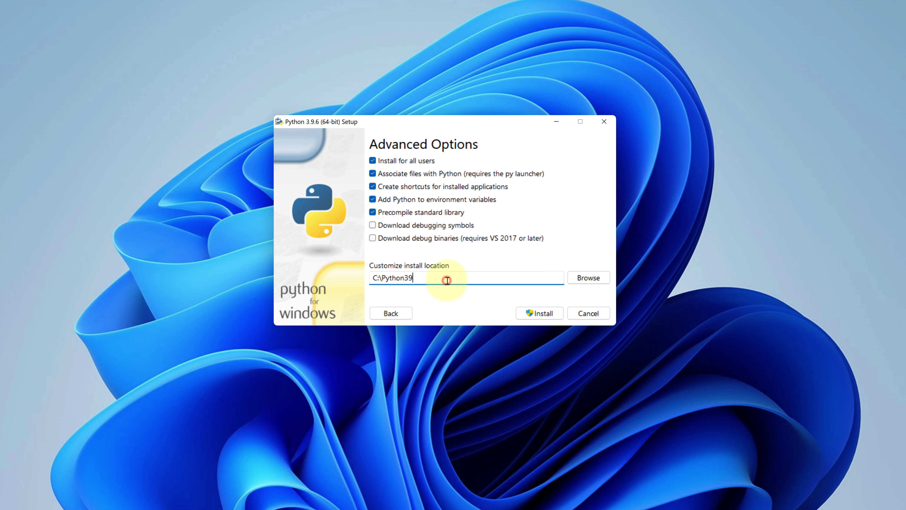
# - Install Python 3.9.6 with the chosen options and close the setup once it finishes
pyautogui.click(539, 313)
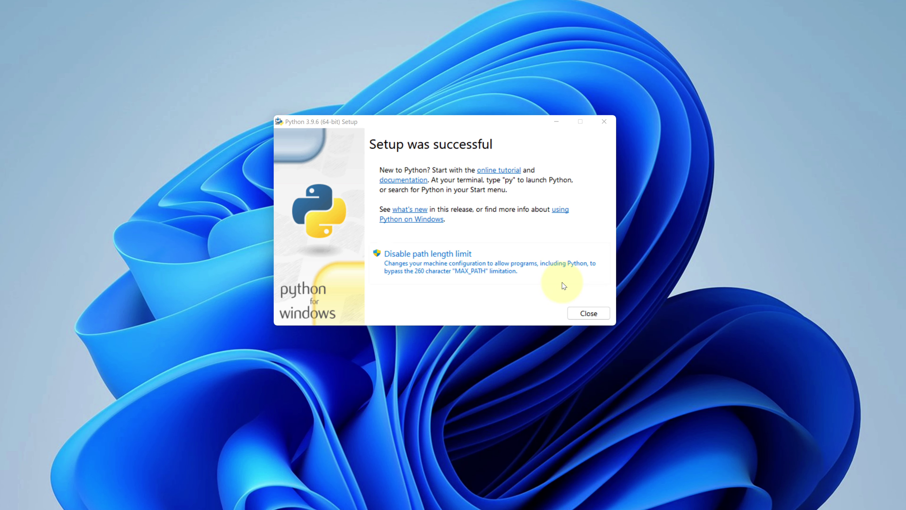
pyautogui.click(582, 313)
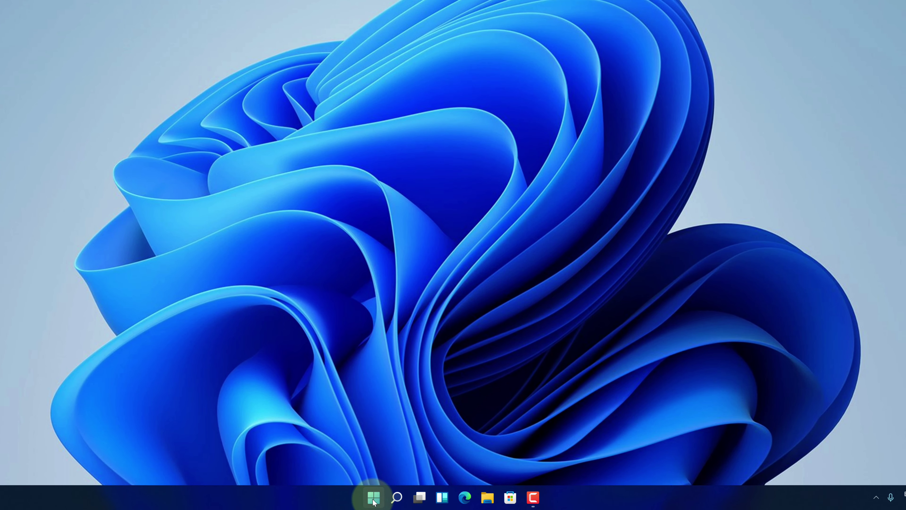
# - Search Windows for cmd and open Command Prompt
pyautogui.click(373, 499)
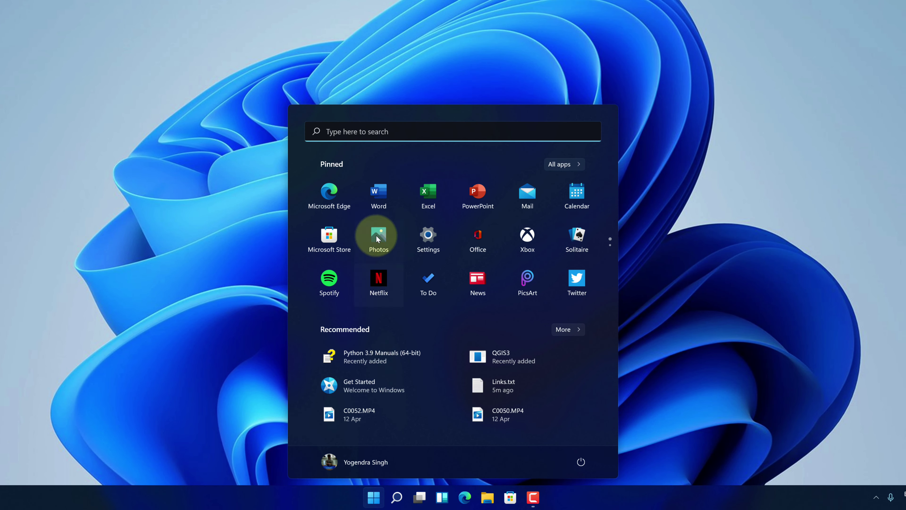
pyautogui.click(369, 138)
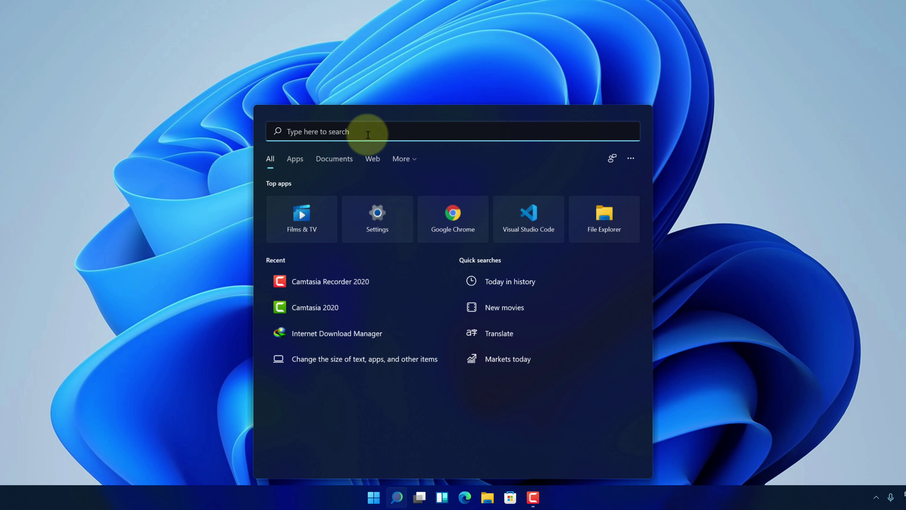
pyautogui.write('cmd')
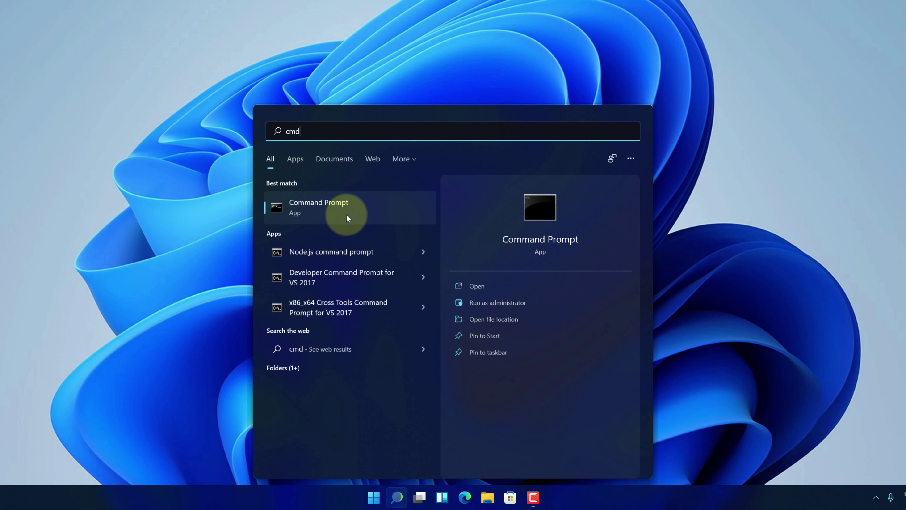
pyautogui.click(325, 213)
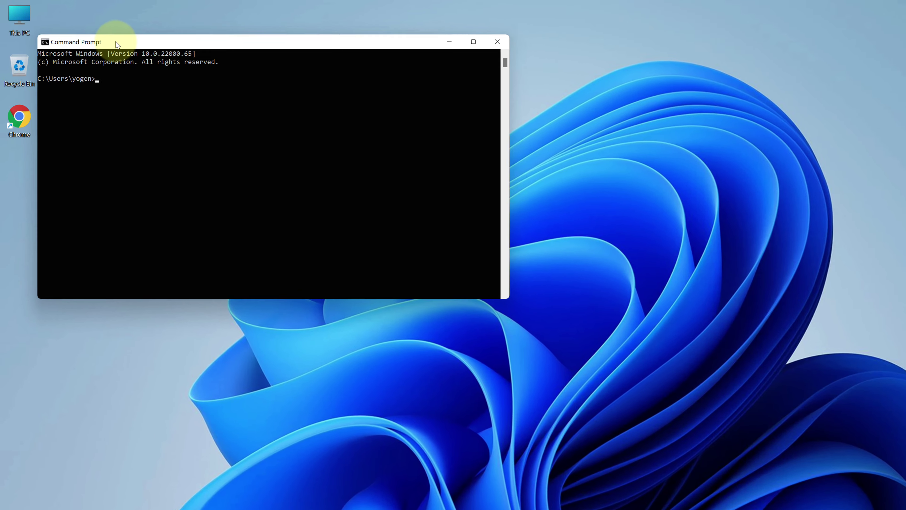
# - Start the Python interpreter with the command python and check the version it reports in the startup line
pyautogui.click(90, 33)
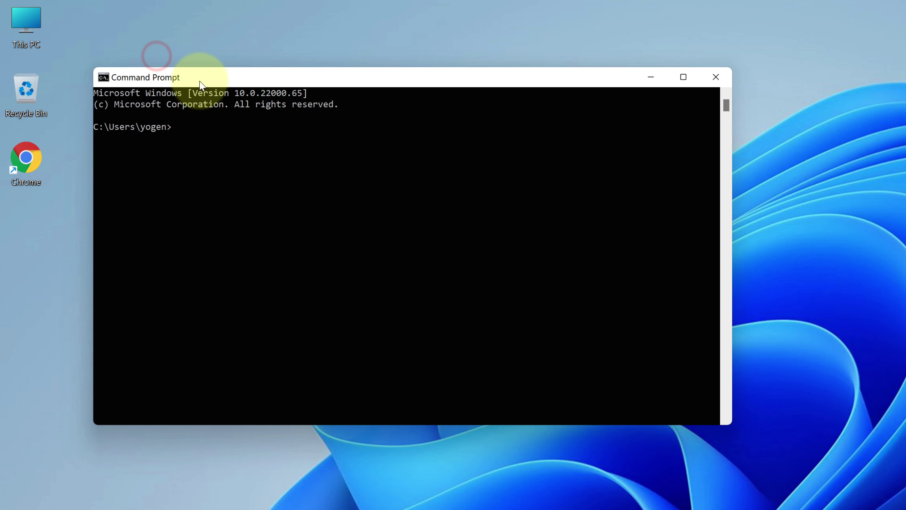
pyautogui.click(181, 201)
pyautogui.write('python')
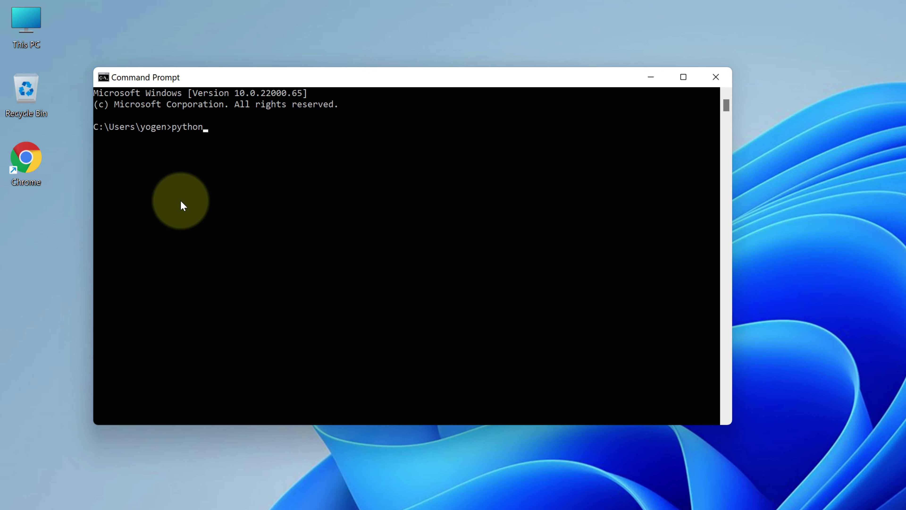
pyautogui.press('Return')
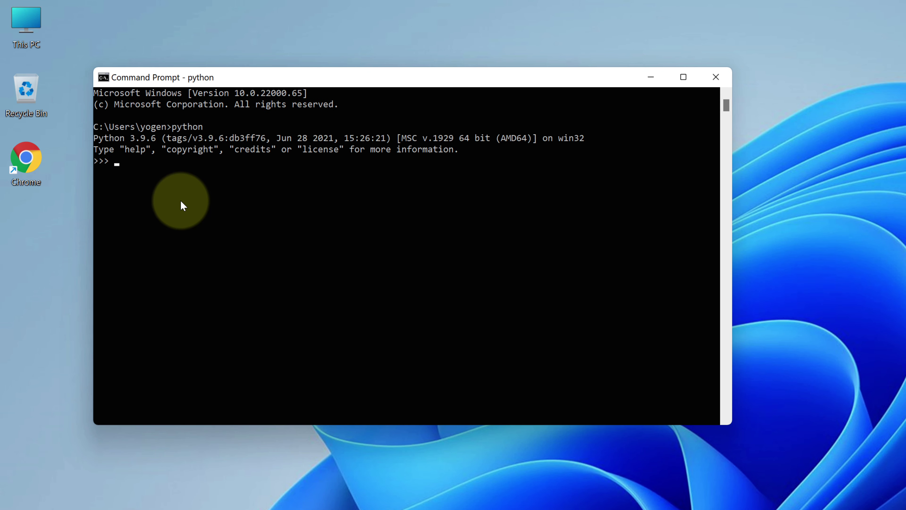
pyautogui.moveTo(95, 137); pyautogui.dragTo(156, 139)
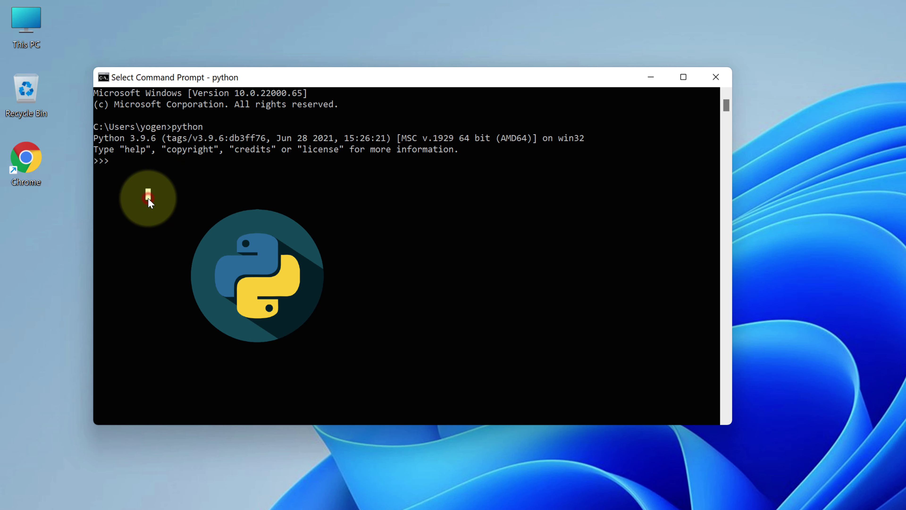
pyautogui.click(129, 162)
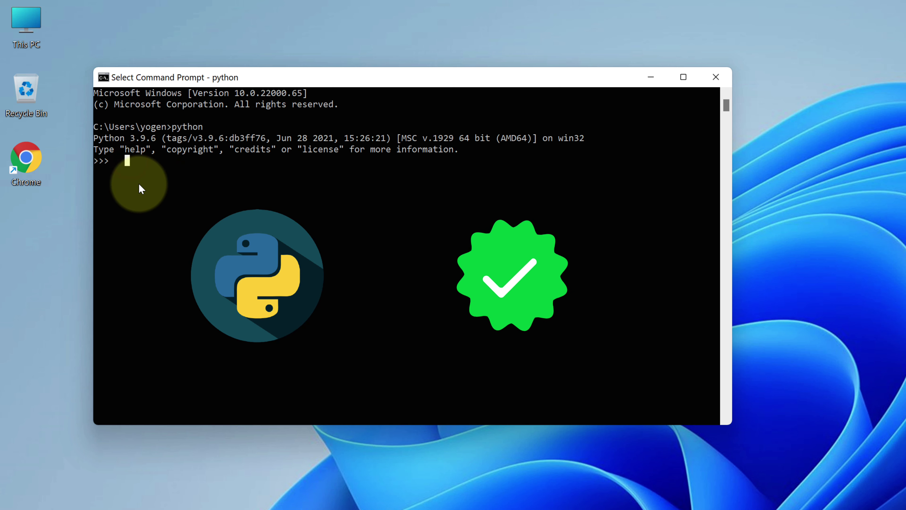
pyautogui.press('Return')
pyautogui.press('Return')
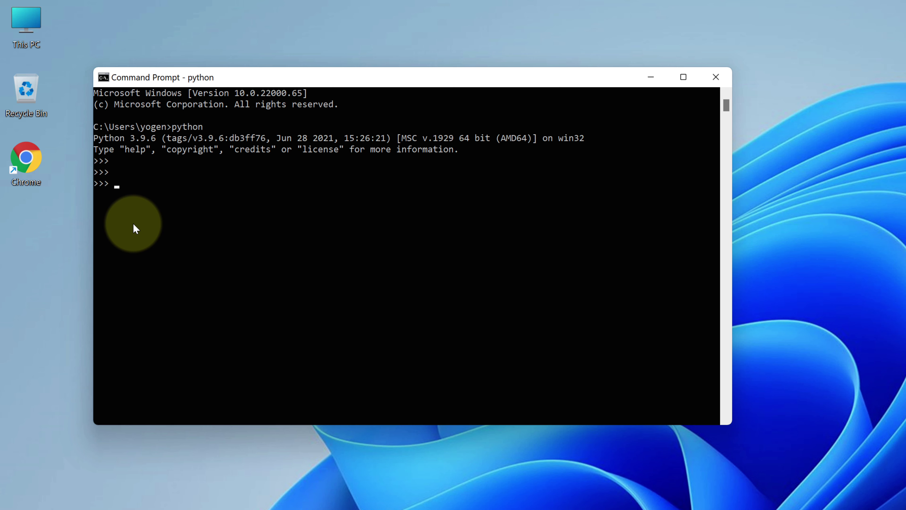
# - Run print("Subscribe Now!") in the Python interpreter and select the line of output it prints
pyautogui.write('print()')
pyautogui.press('Left')
pyautogui.write('""')
pyautogui.press('Left')
pyautogui.write('Subscribe Now!')
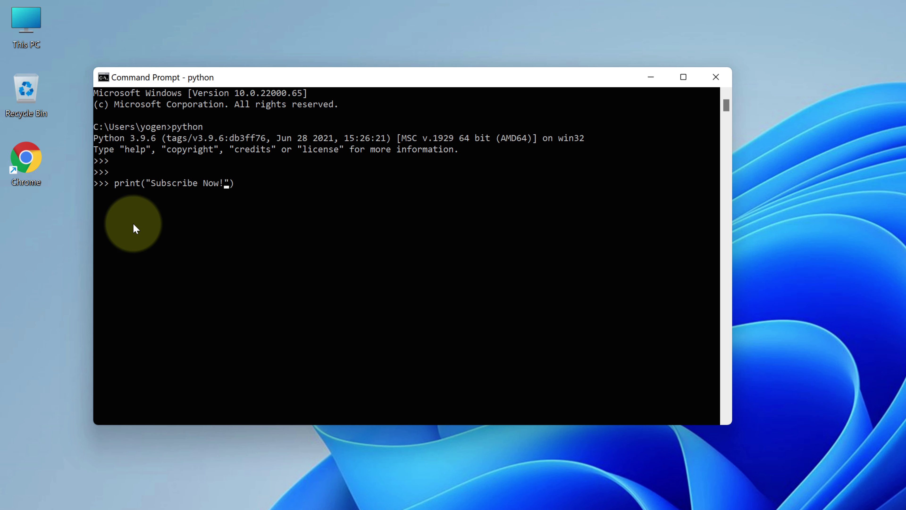
pyautogui.press('End')
pyautogui.press('Return')
pyautogui.moveTo(166, 194); pyautogui.dragTo(93, 194)
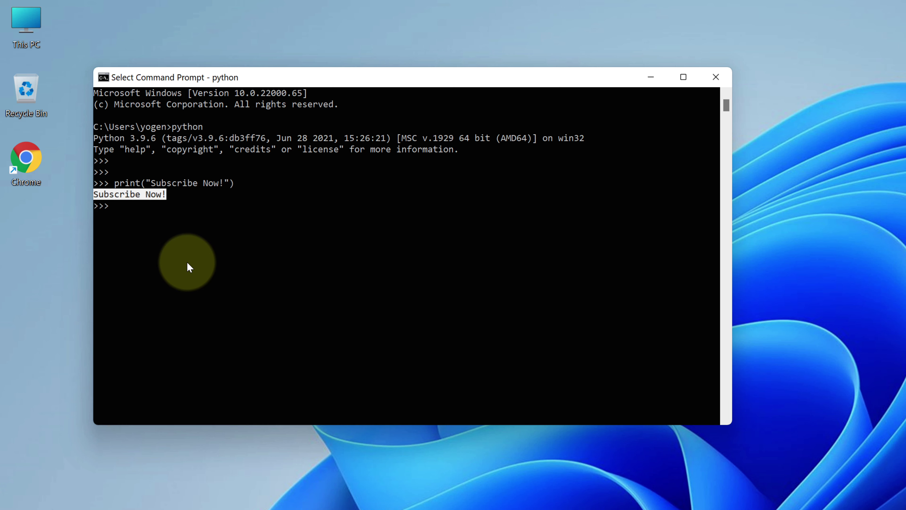